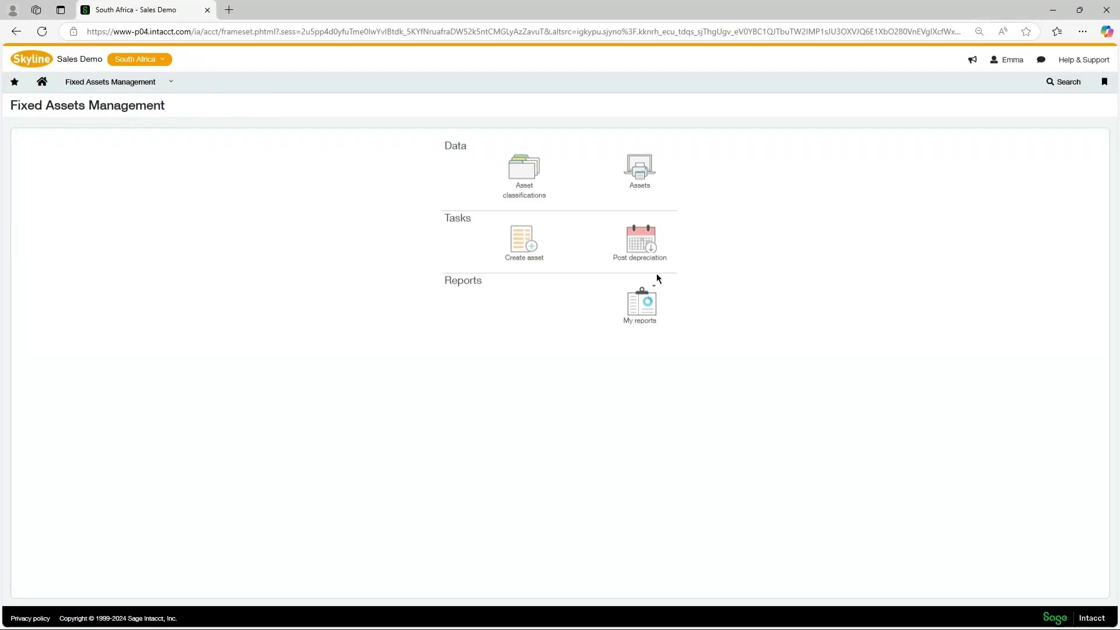
Start a new fixed asset, then begin a blank AP supplier invoice instead.
click(522, 245)
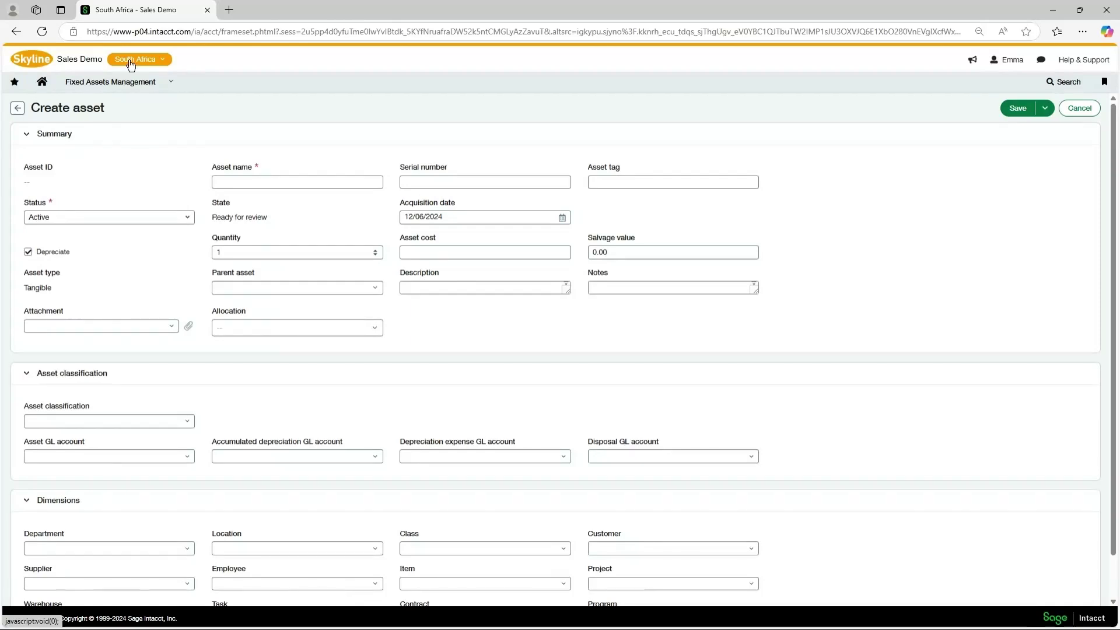
click(172, 83)
mouse_move(117, 104)
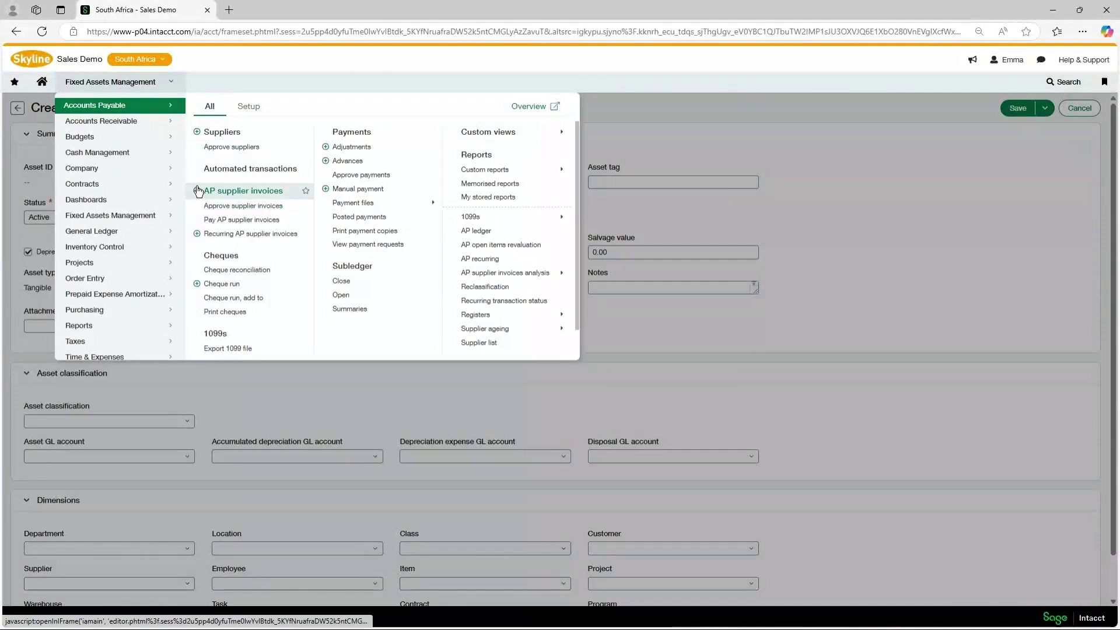
click(242, 190)
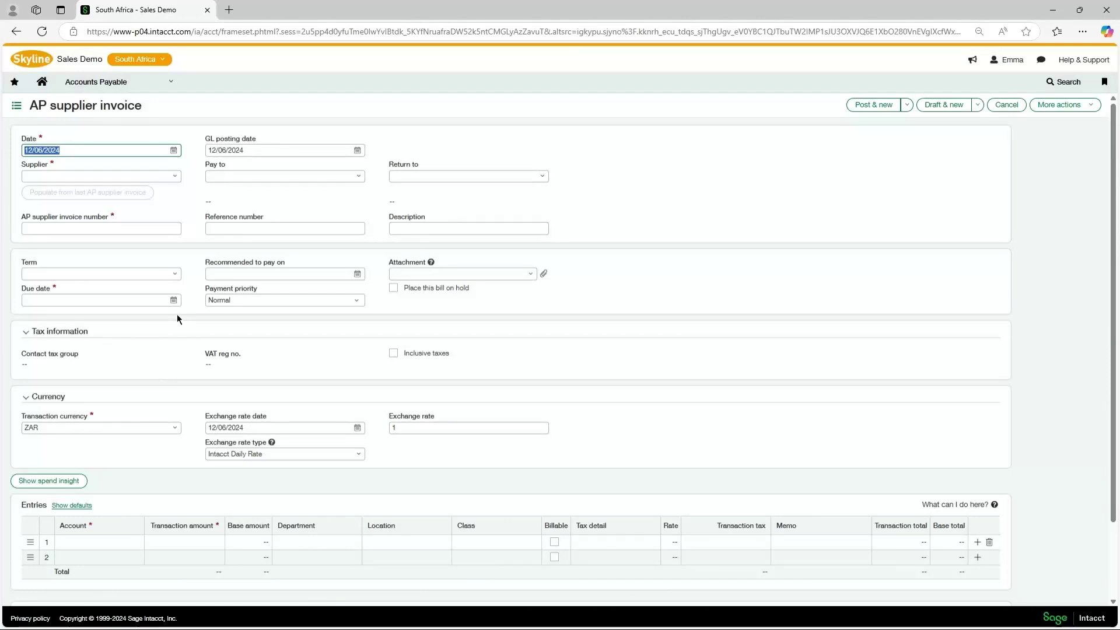
Set the invoice supplier to 20073--Vision Post with invoice number Acu1234mv.
click(158, 176)
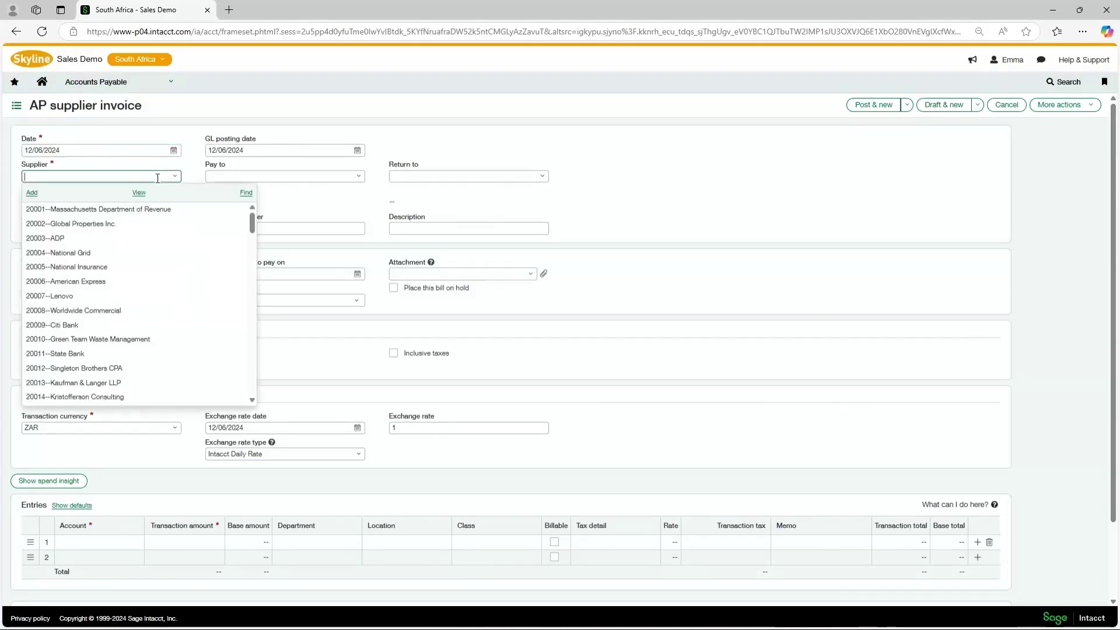
text(vis)
click(123, 210)
text(Acc1234mv)
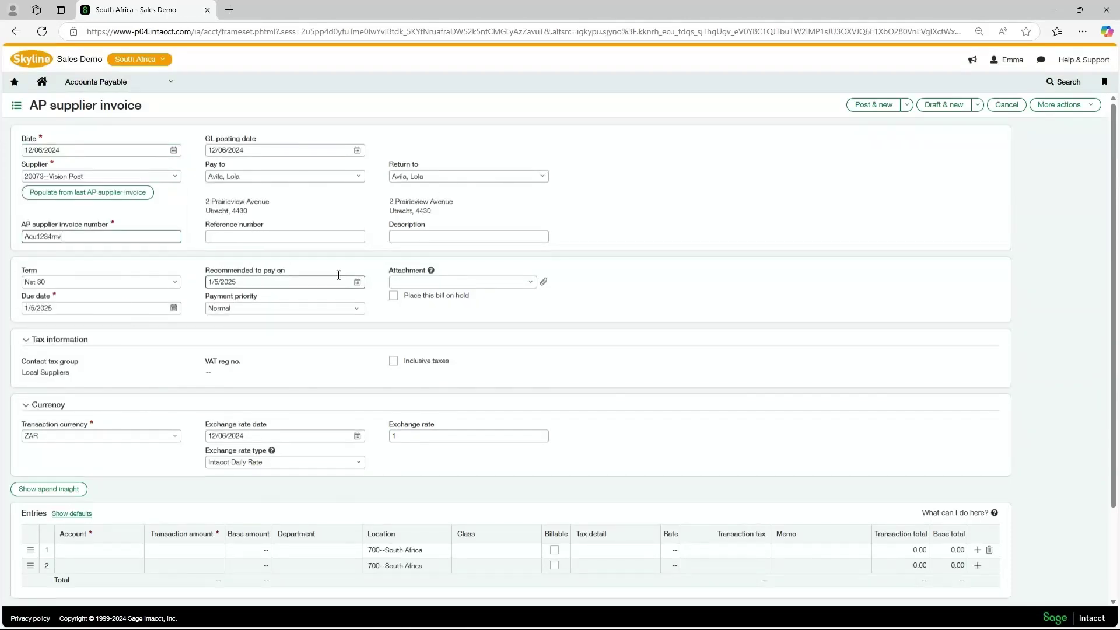
scroll(467, 346, down, 3)
scroll(467, 345, down, 2)
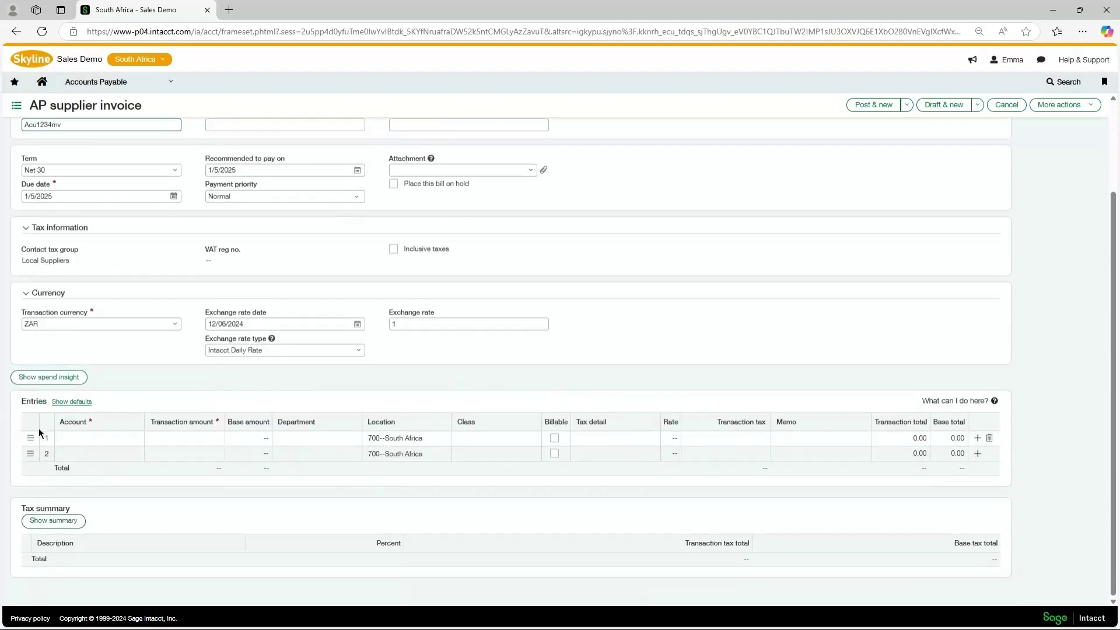
click(96, 438)
text(154)
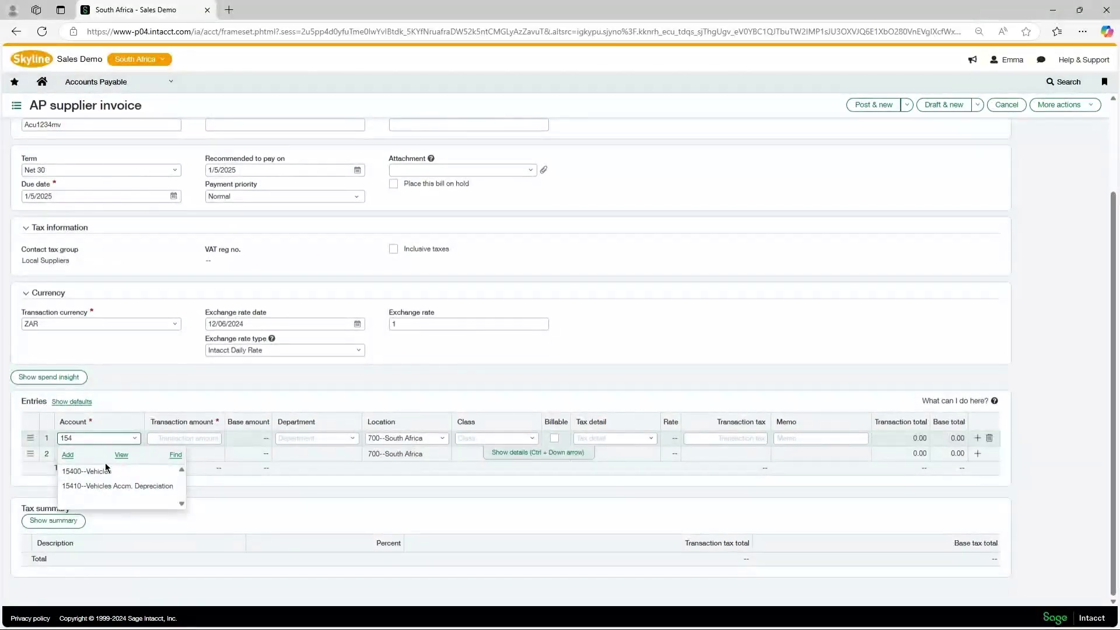
Charge line one R350,000 to 15400--Vehicles for department 200--Services.
click(105, 471)
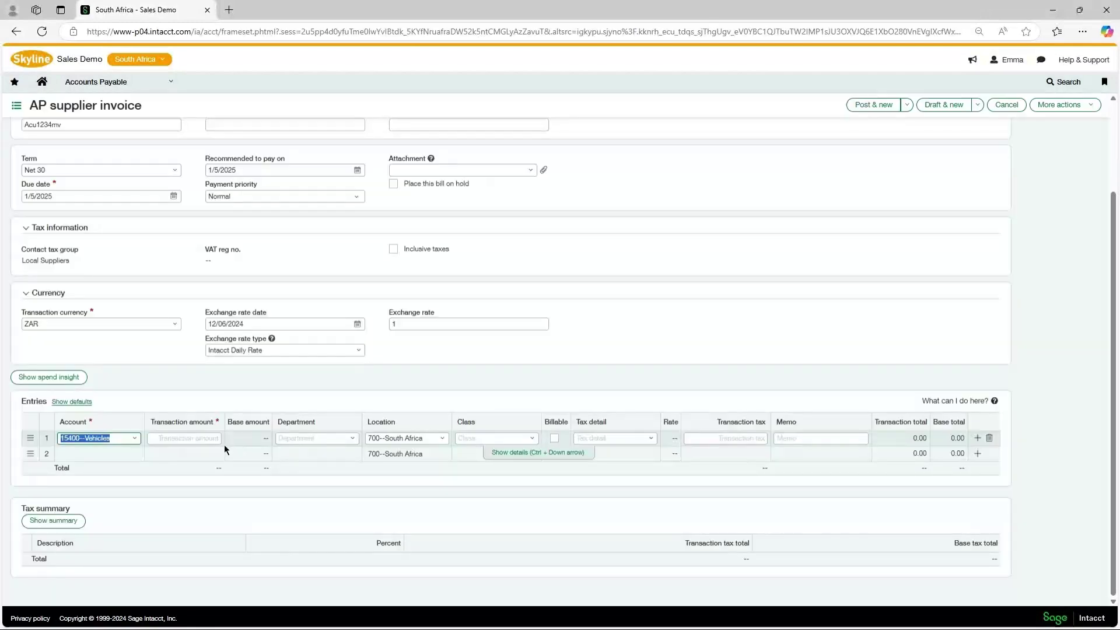
click(182, 437)
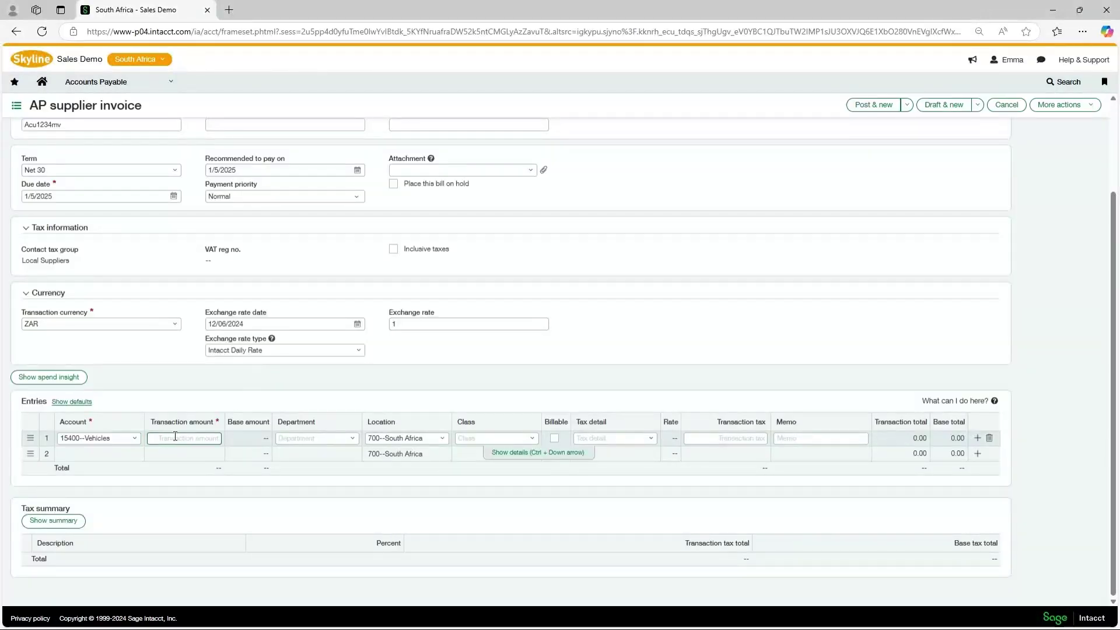
text(350000)
click(350, 439)
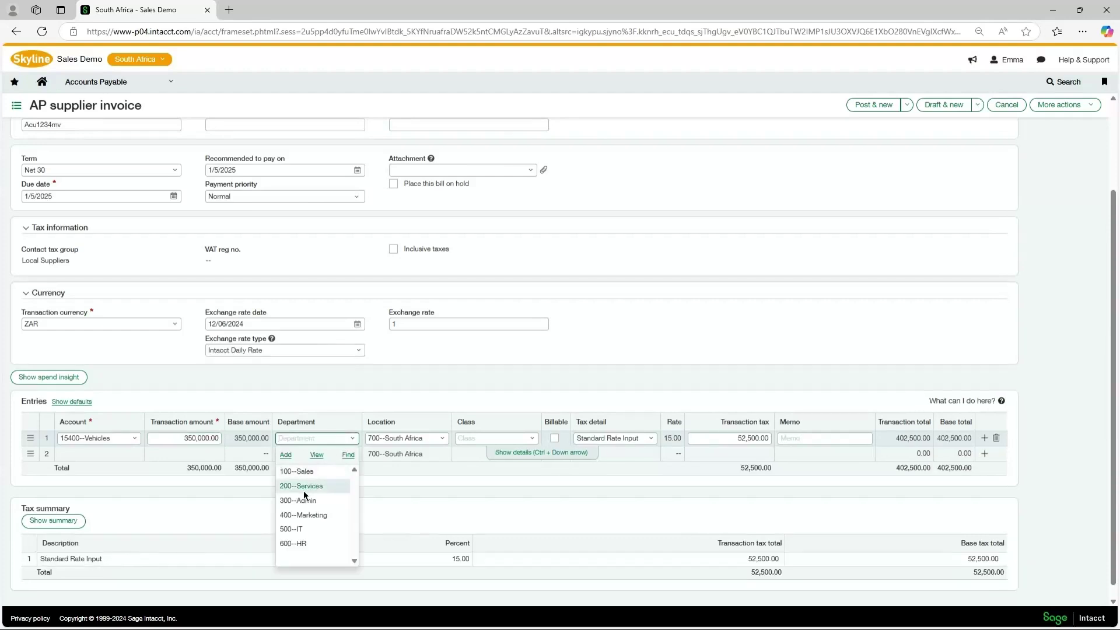
click(303, 491)
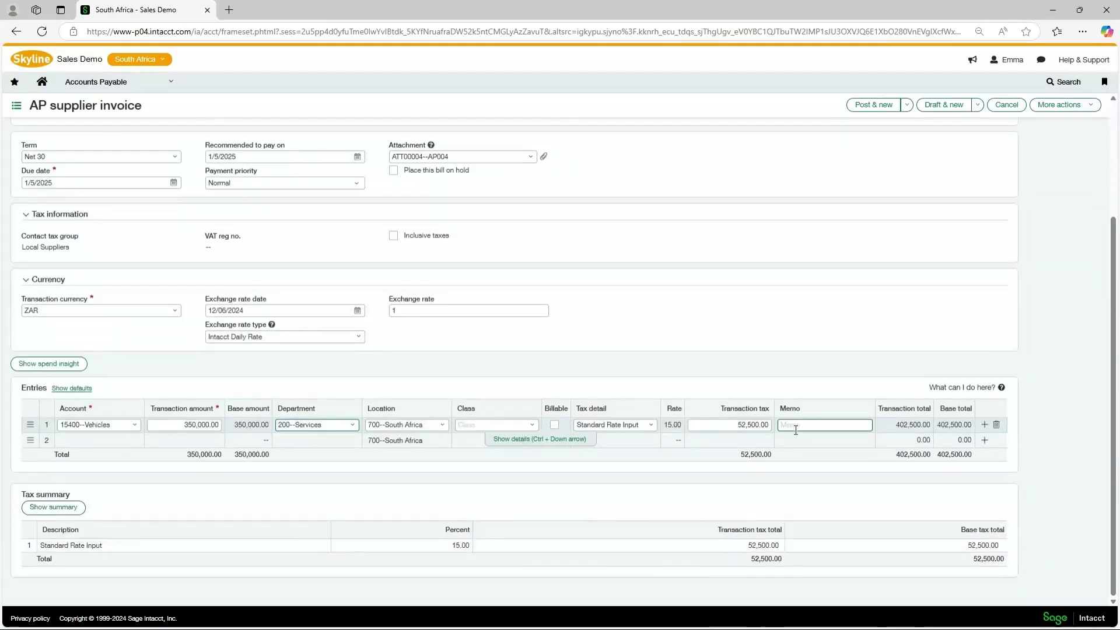
click(511, 439)
text(Engineering vehicle)
Name the line's acquired asset 'Engineering vehicle' and post invoice Acu1234mv.
click(113, 315)
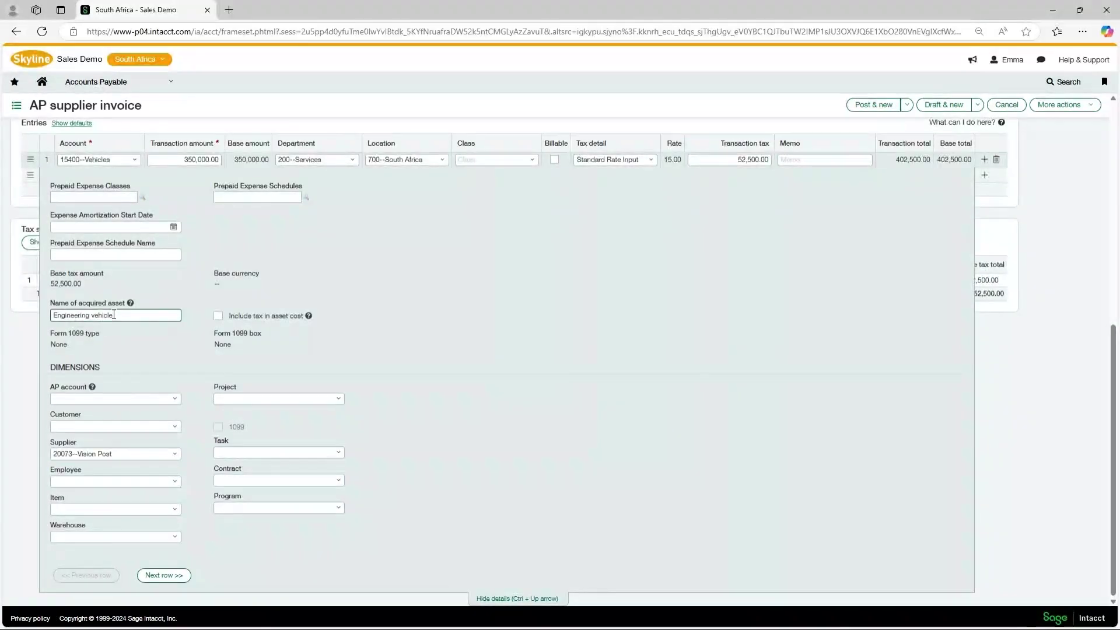
click(906, 105)
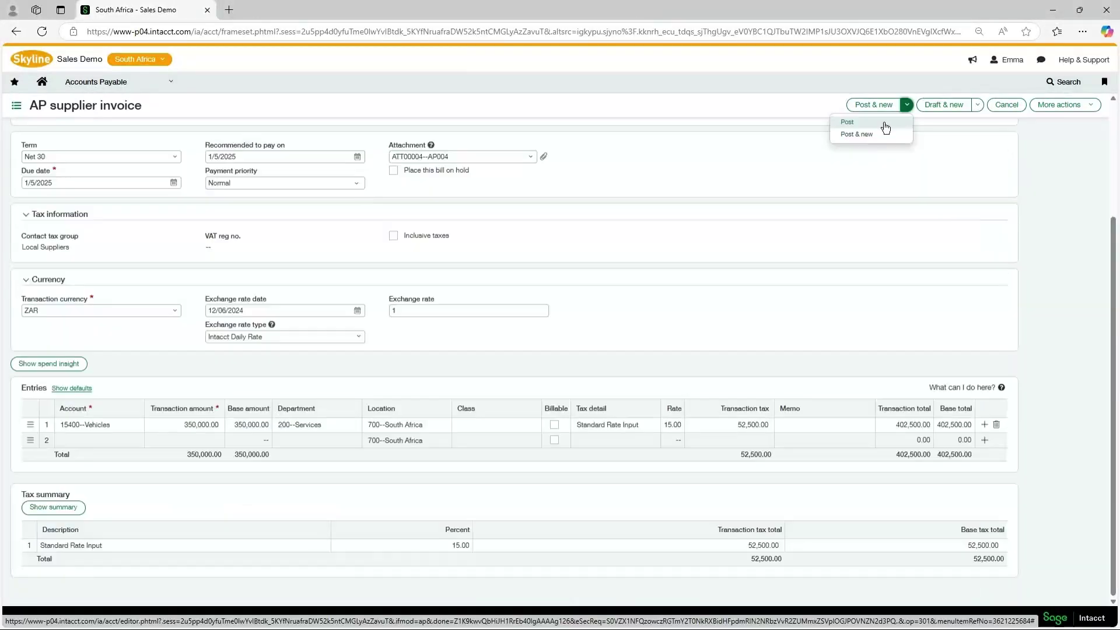
click(883, 122)
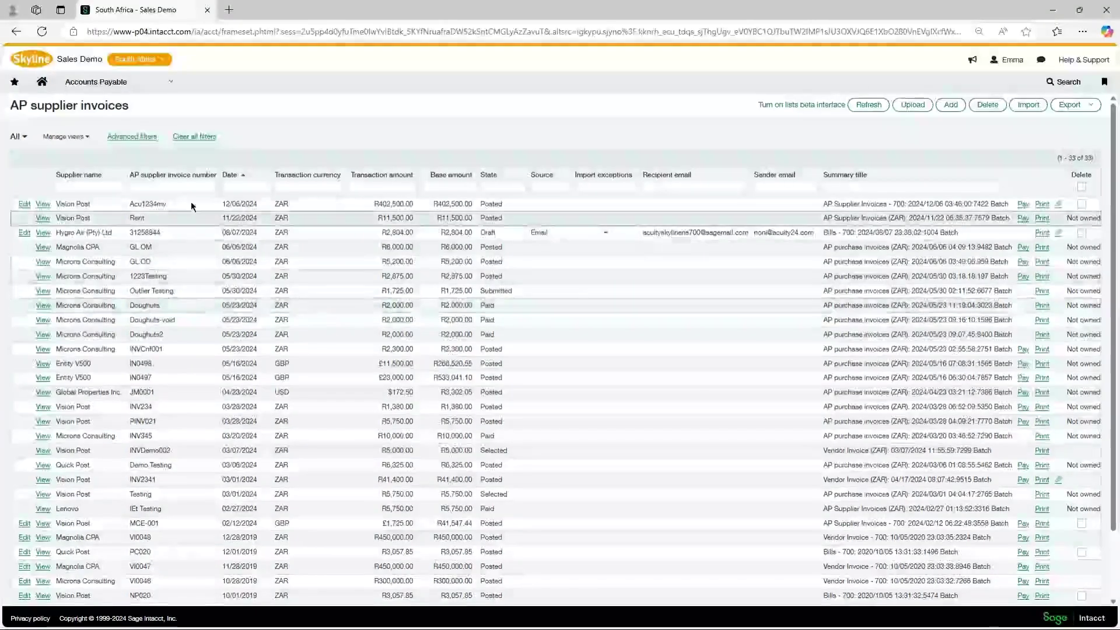
click(131, 81)
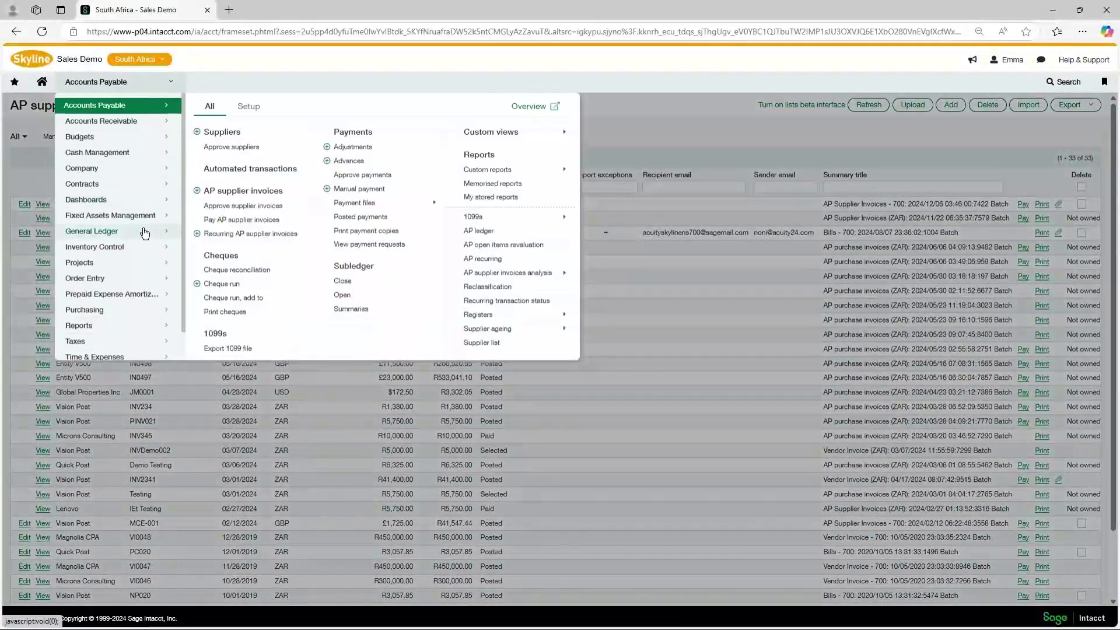
mouse_move(109, 216)
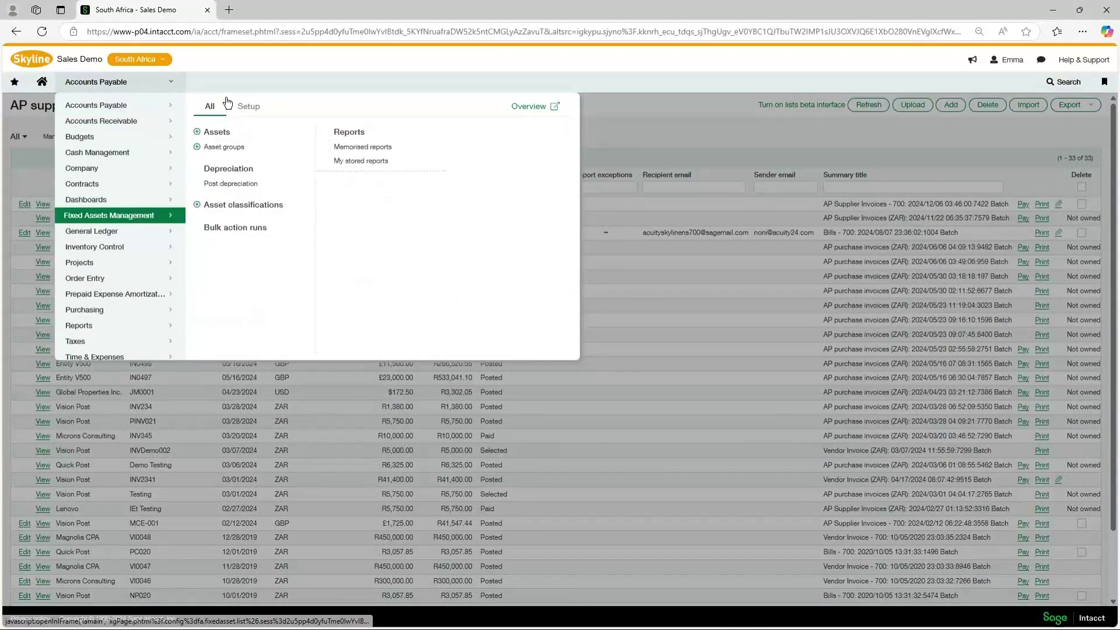
Open asset FA-00000007 Engineering vehicle from the Fixed Assets list.
click(216, 131)
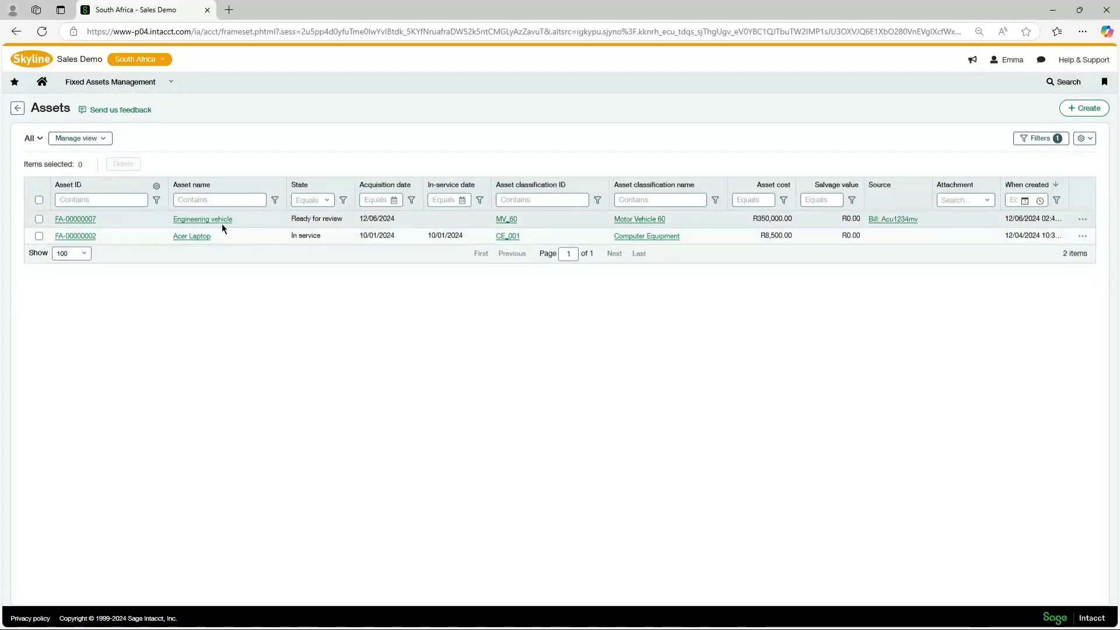
click(202, 219)
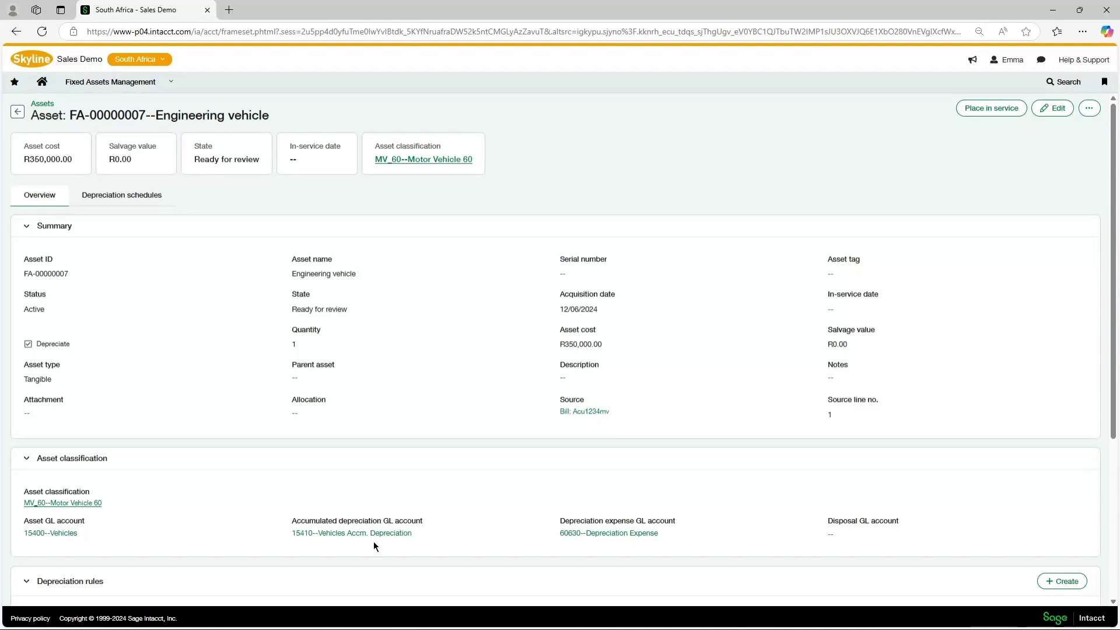
scroll(354, 546, down, 2)
scroll(354, 546, down, 2)
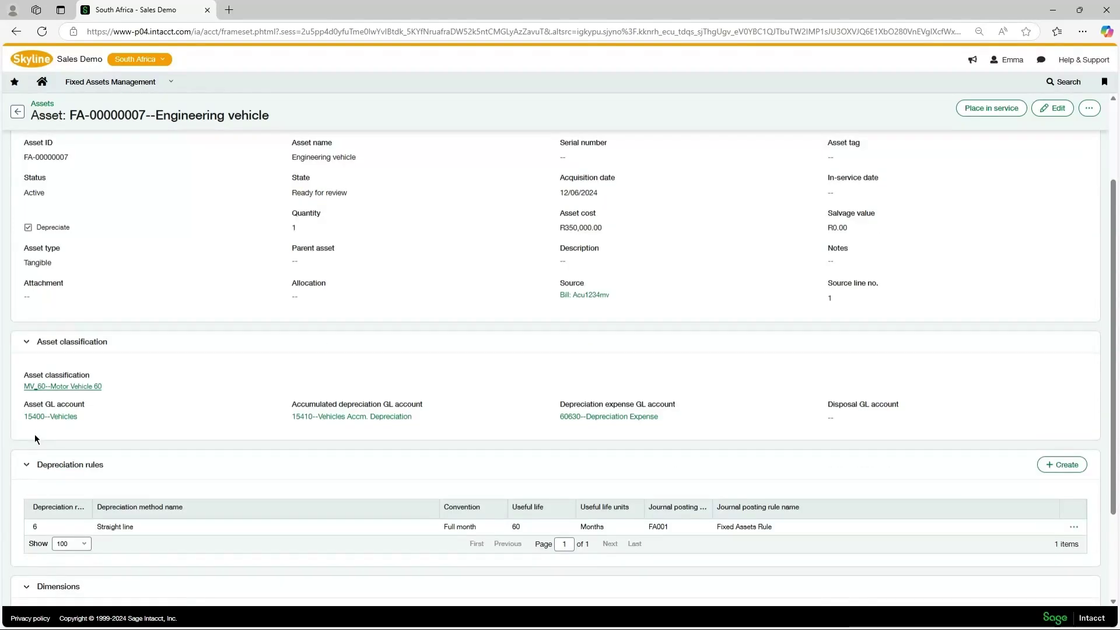
scroll(34, 435, up, 4)
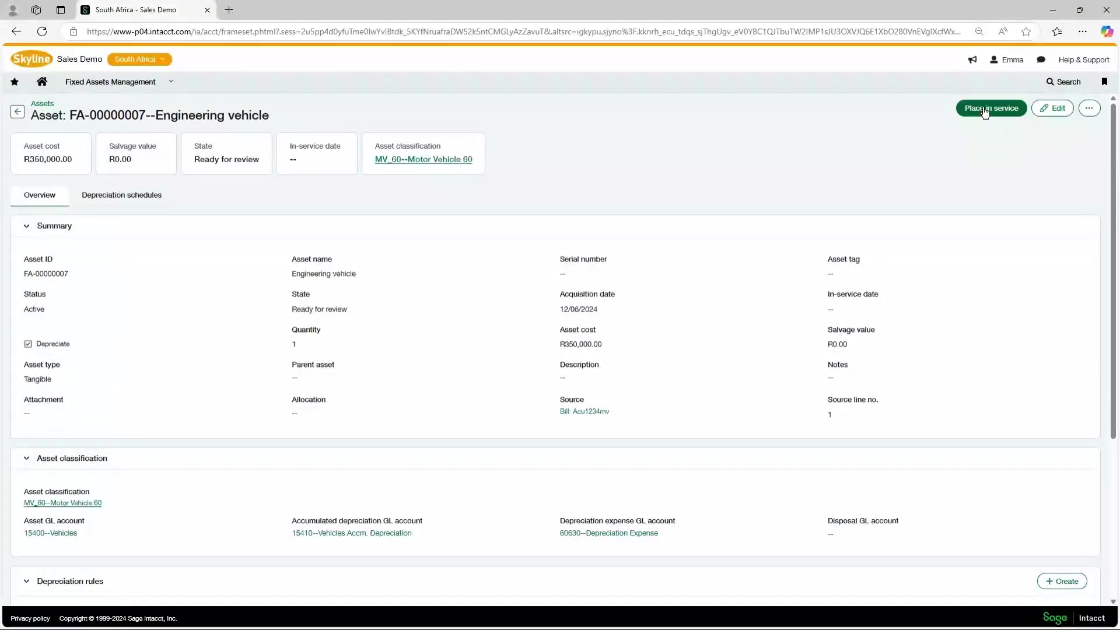
Place the Engineering vehicle in service with in-service date 12/06/2024.
click(985, 111)
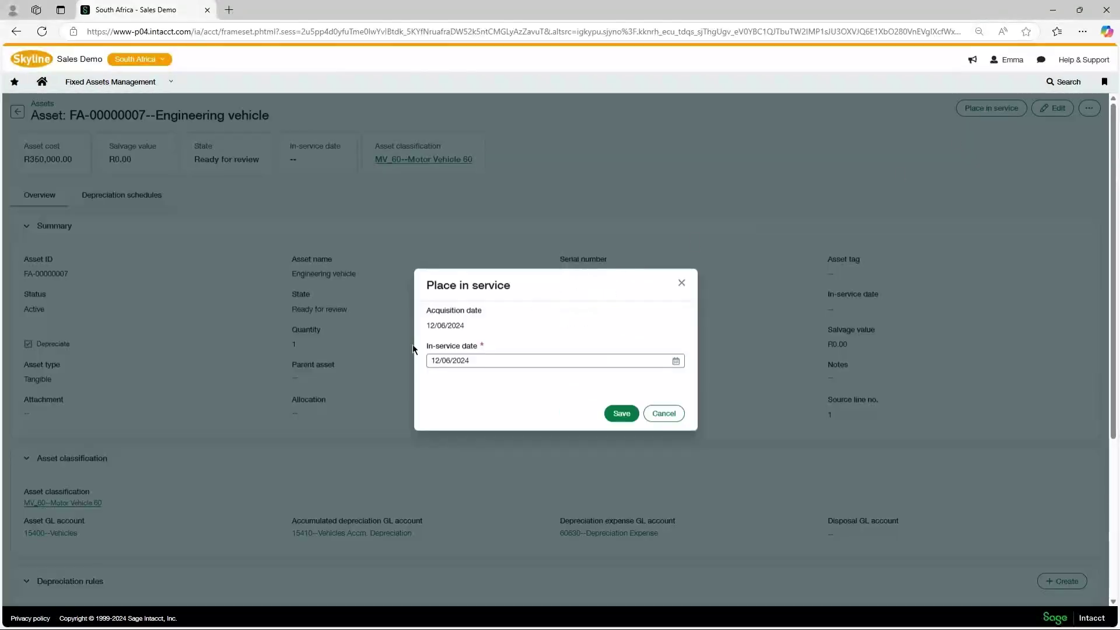
click(552, 361)
click(621, 417)
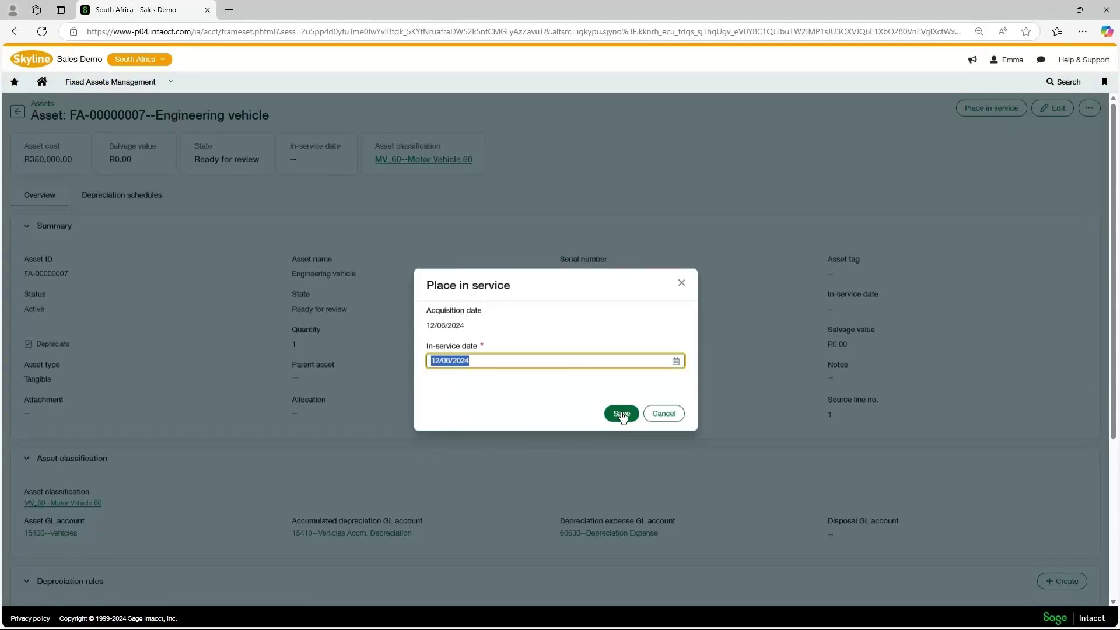
click(621, 417)
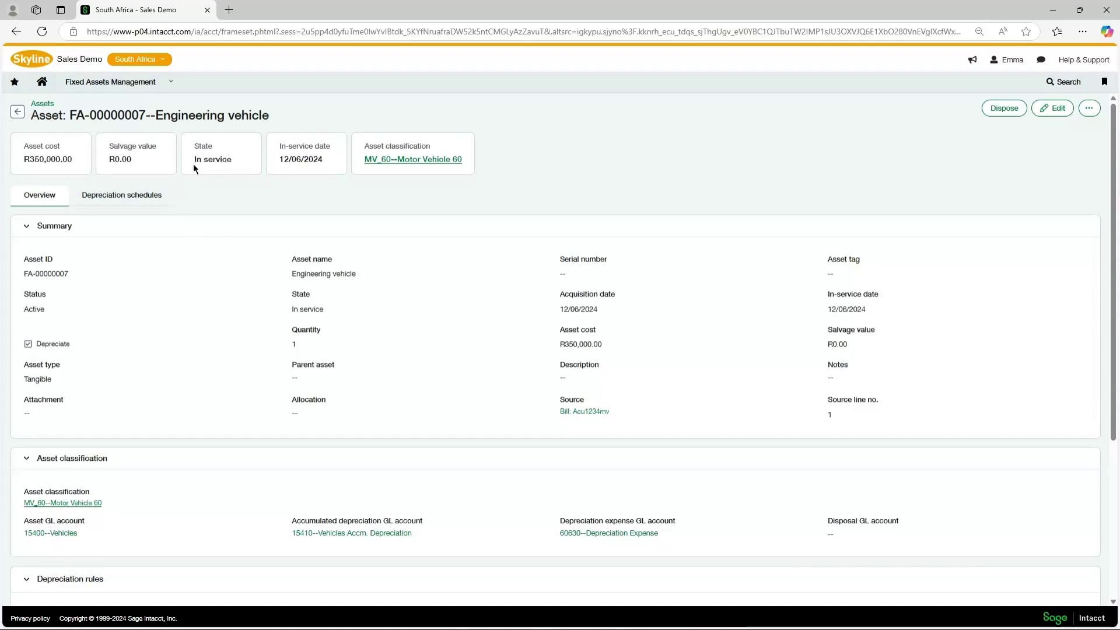
click(108, 200)
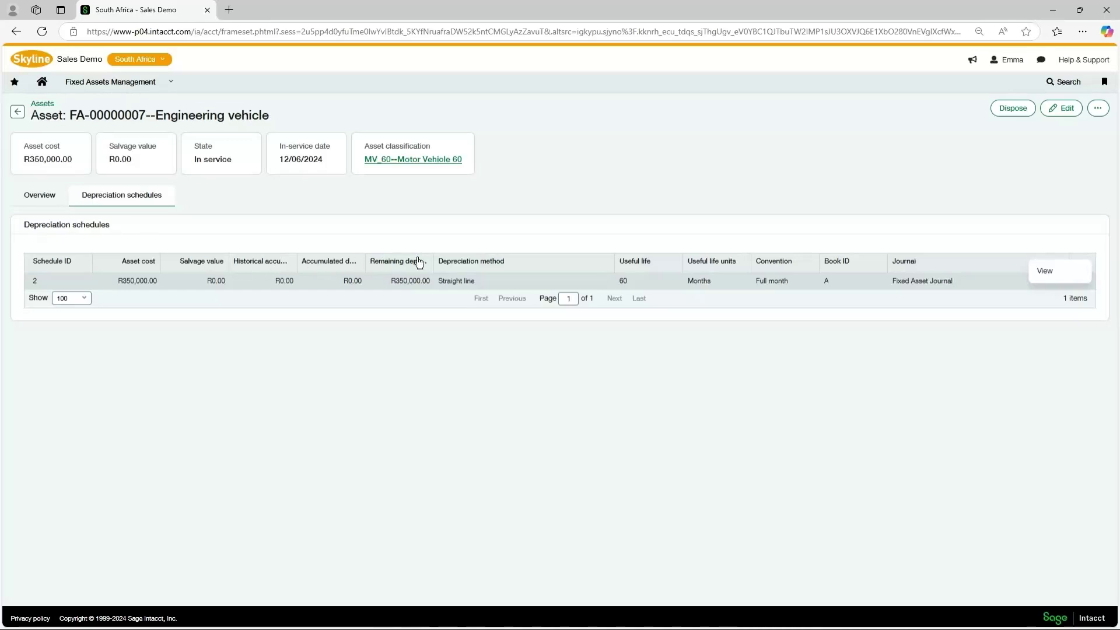
View depreciation schedule 2's 60 monthly R5,833.33 entries, all unposted.
click(1046, 272)
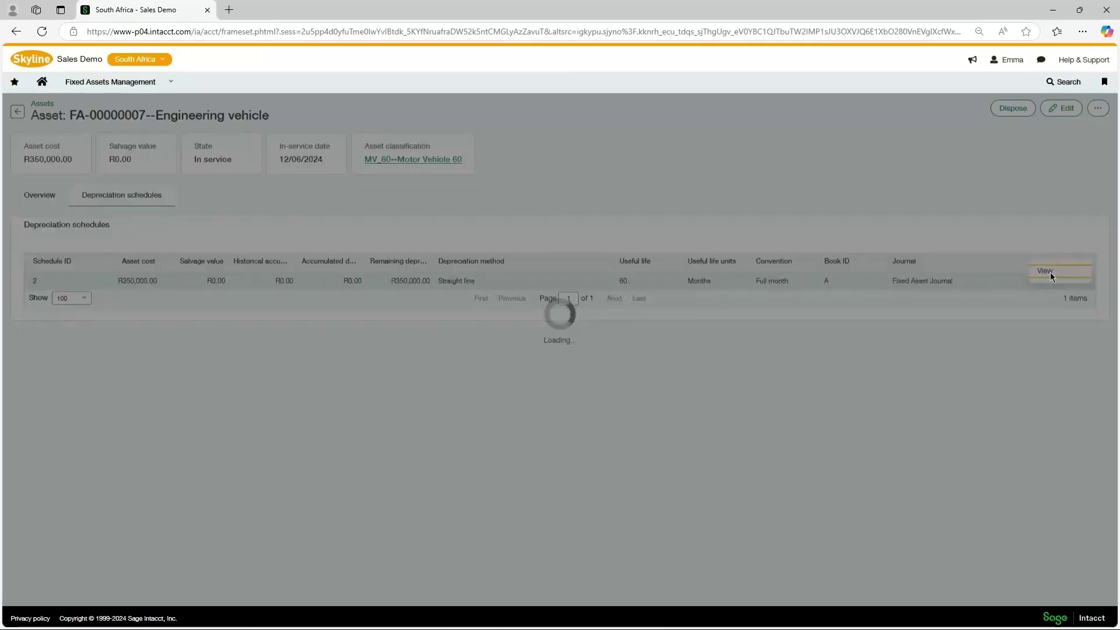
scroll(444, 416, down, 3)
scroll(443, 416, down, 10)
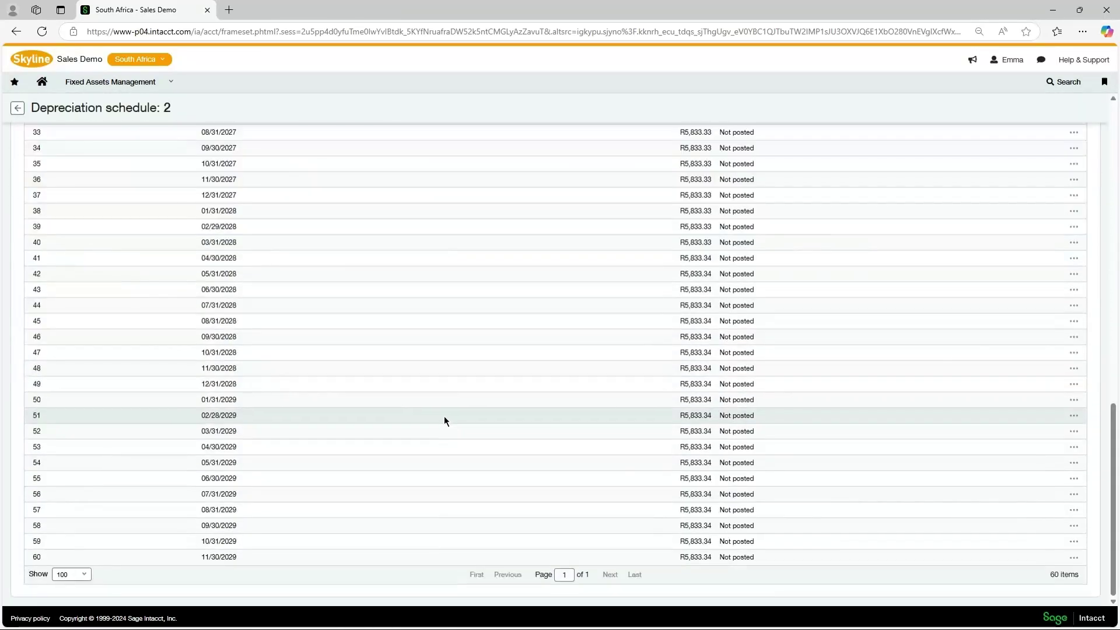
scroll(444, 416, up, 5)
scroll(444, 416, up, 8)
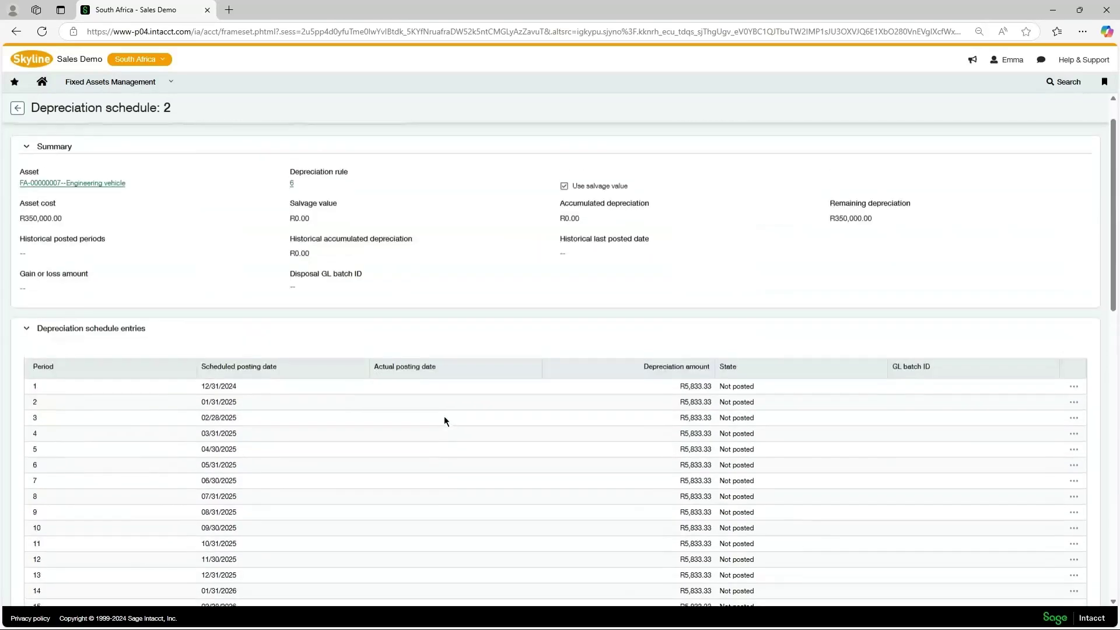